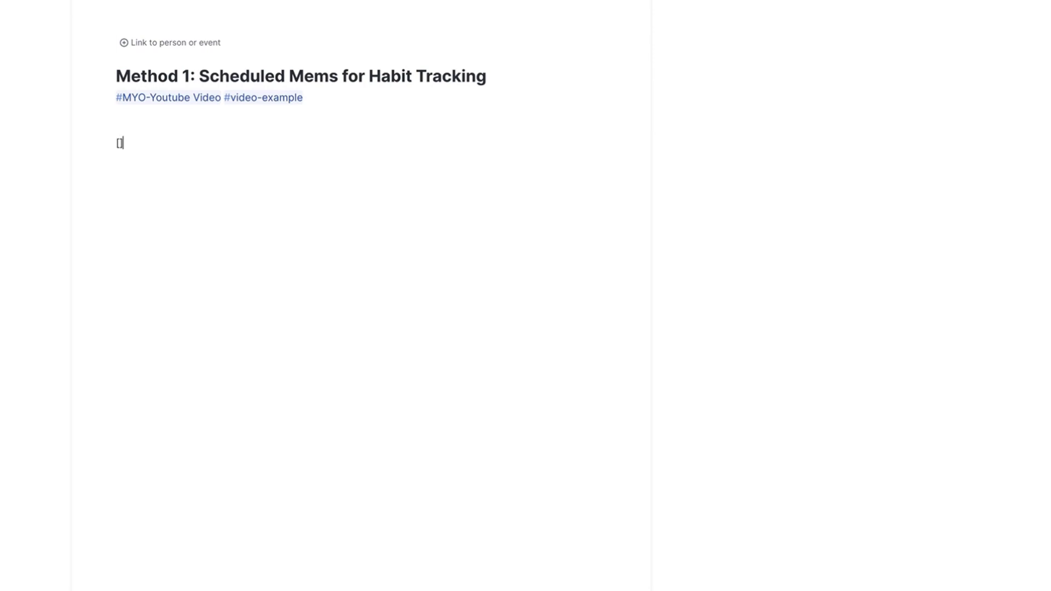
# Add checklist items "Read for 30 minutes", "Write 500 Words" and "Meditate for 20 mins" below the tags.
pyautogui.write('Read for 30 minutes')
pyautogui.press('Return')
pyautogui.write('Write 500 Words')
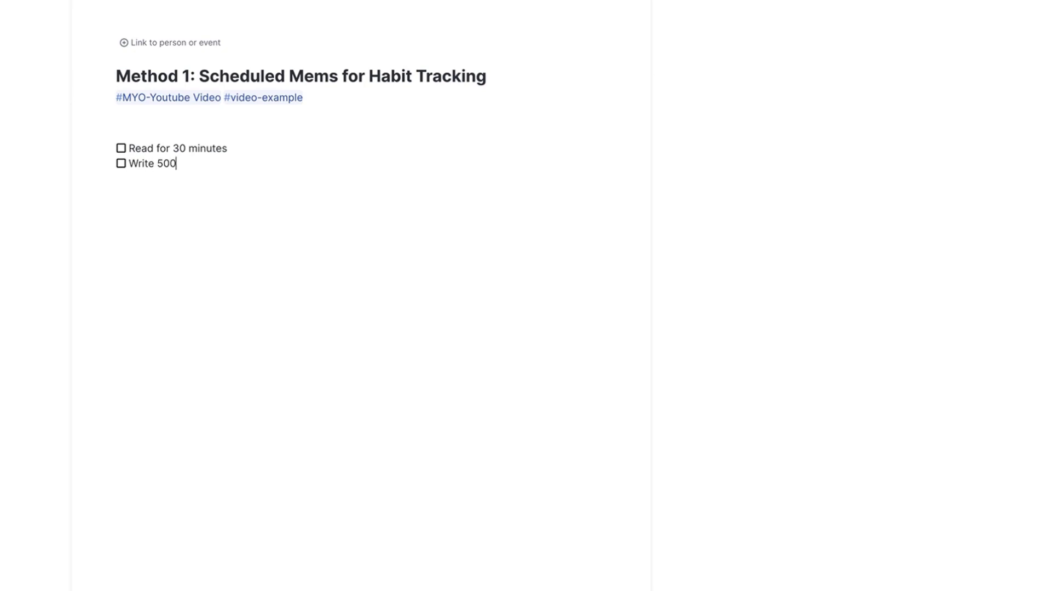
pyautogui.press('Return')
pyautogui.write('Meditate for 20 mins')
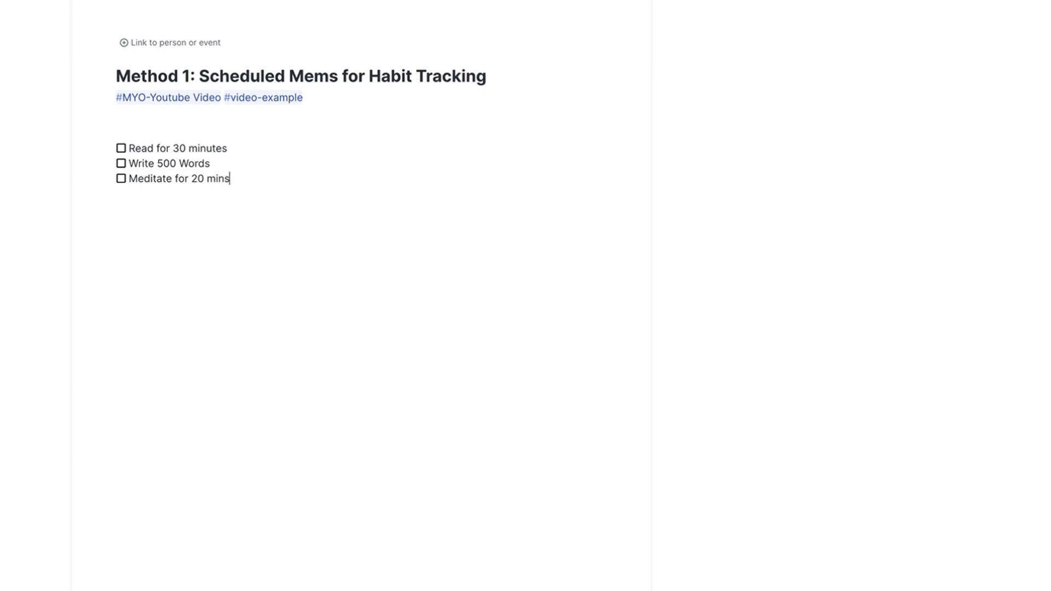
# Add a fourth checklist item reading "Call an Old friend".
pyautogui.press('Return')
pyautogui.write('Call an O')
pyautogui.write('ld firend')
pyautogui.press('BackSpace')
pyautogui.press('BackSpace')
pyautogui.press('BackSpace')
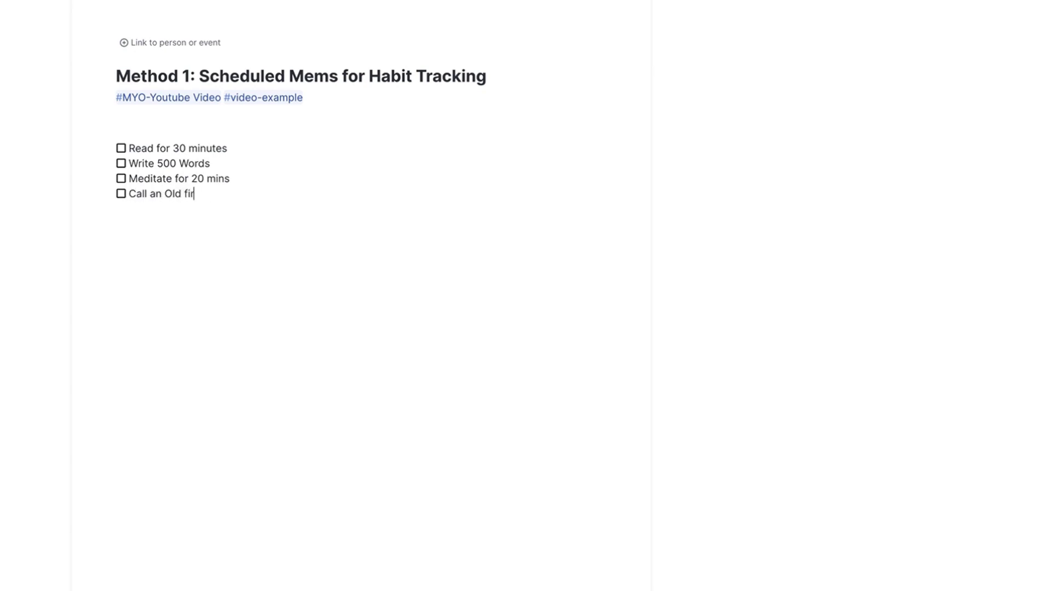
pyautogui.write('end')
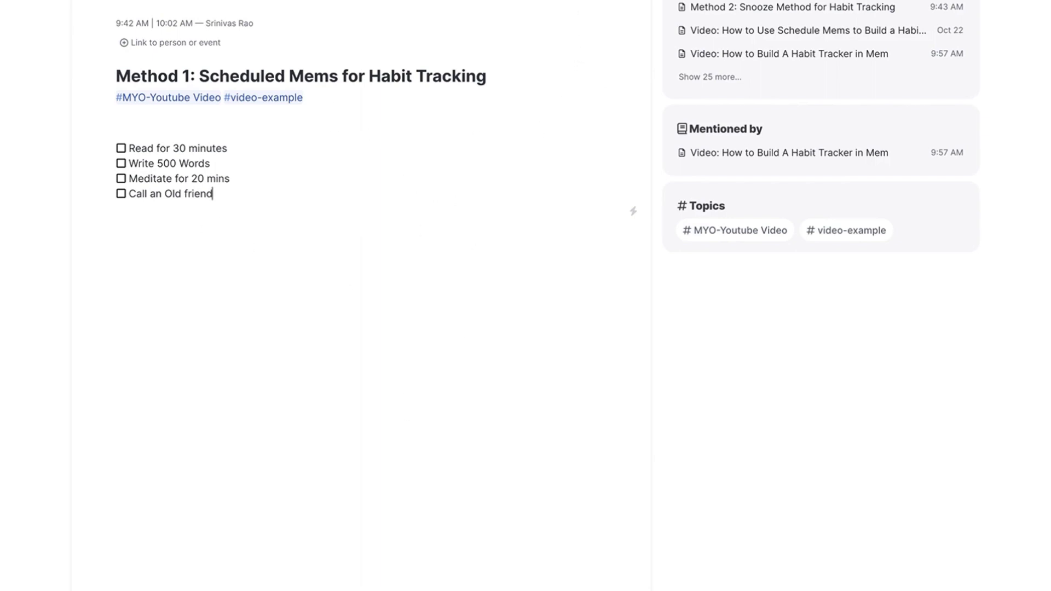
# Create a template from this mem with the heading and tags removed from its text, and keep the original mem.
pyautogui.click(592, 1)
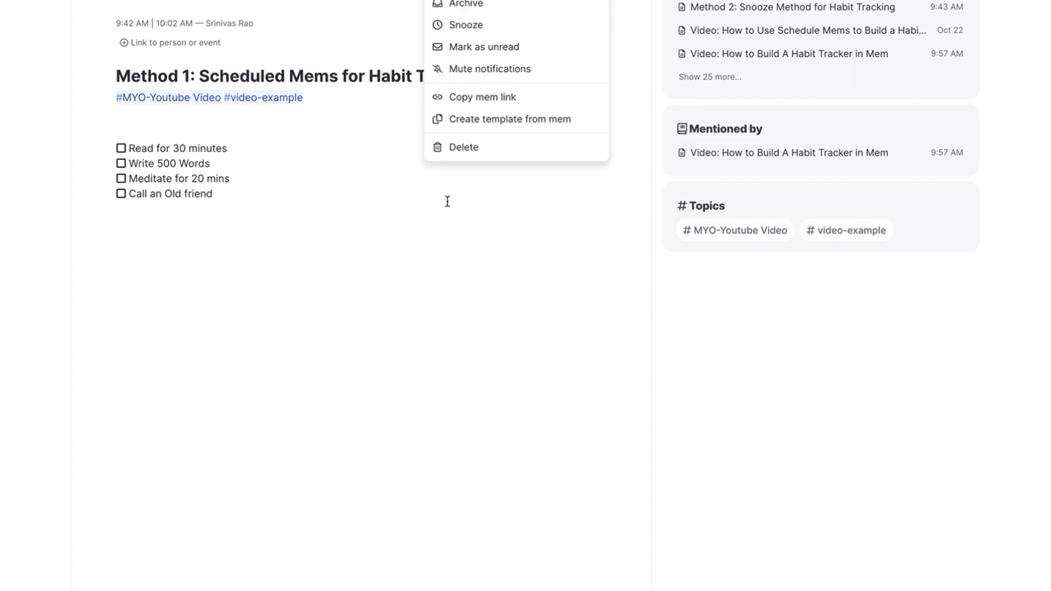
pyautogui.click(515, 122)
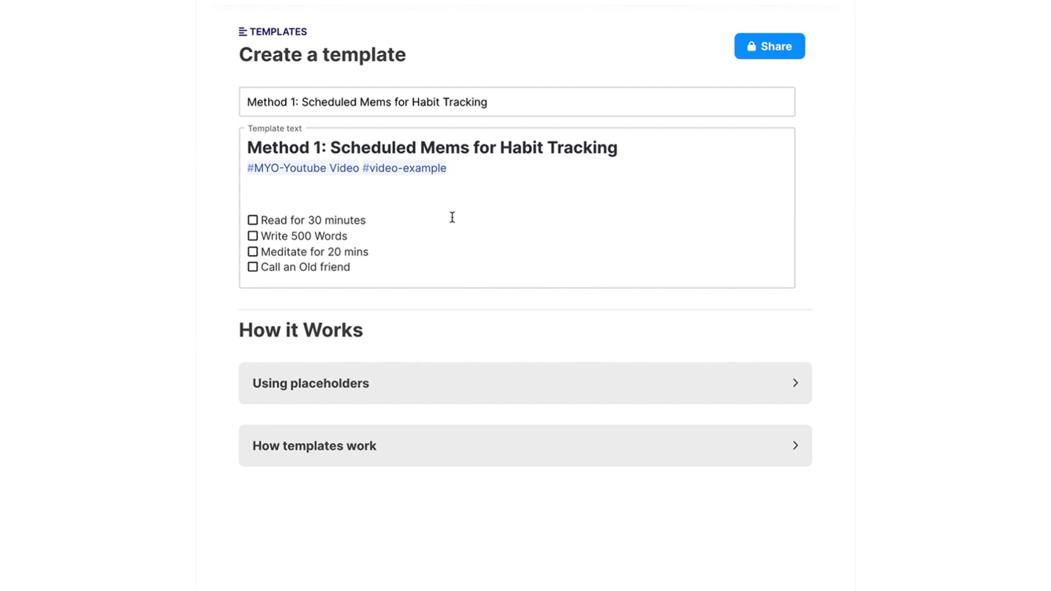
pyautogui.moveTo(375, 189); pyautogui.dragTo(249, 147)
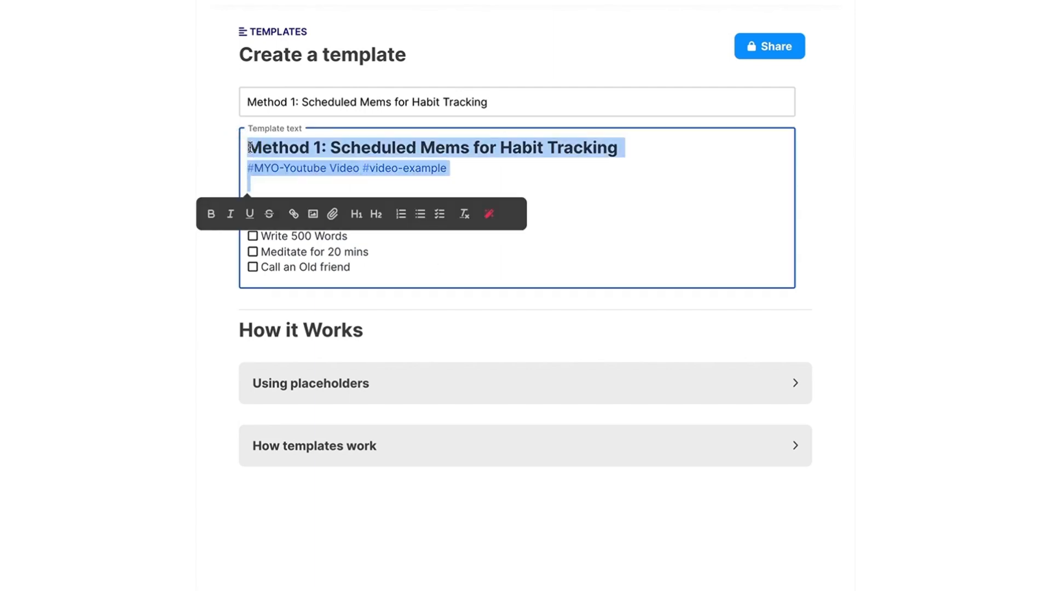
pyautogui.press('BackSpace')
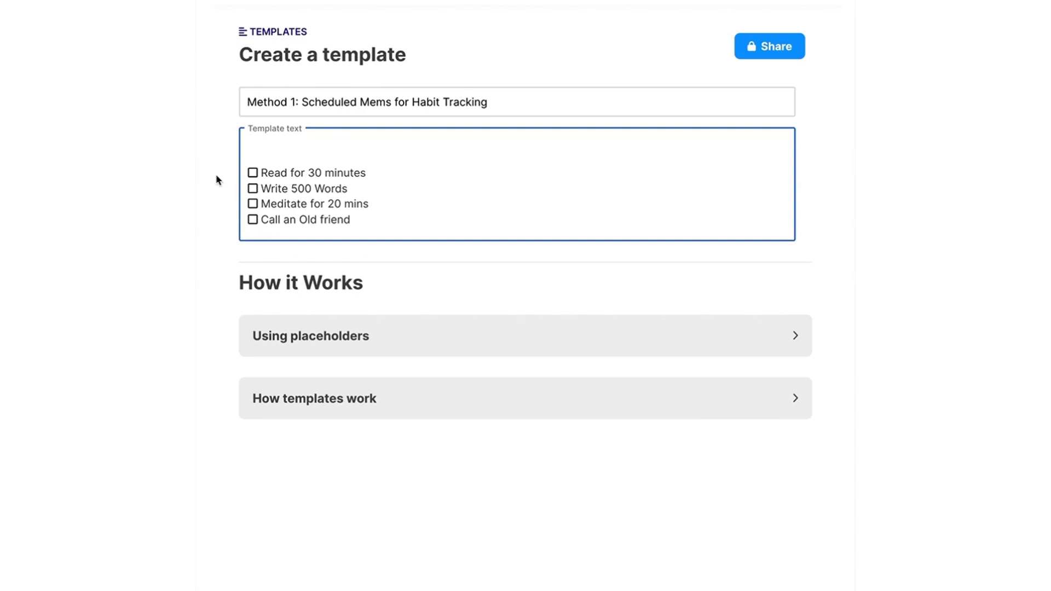
pyautogui.click(809, 589)
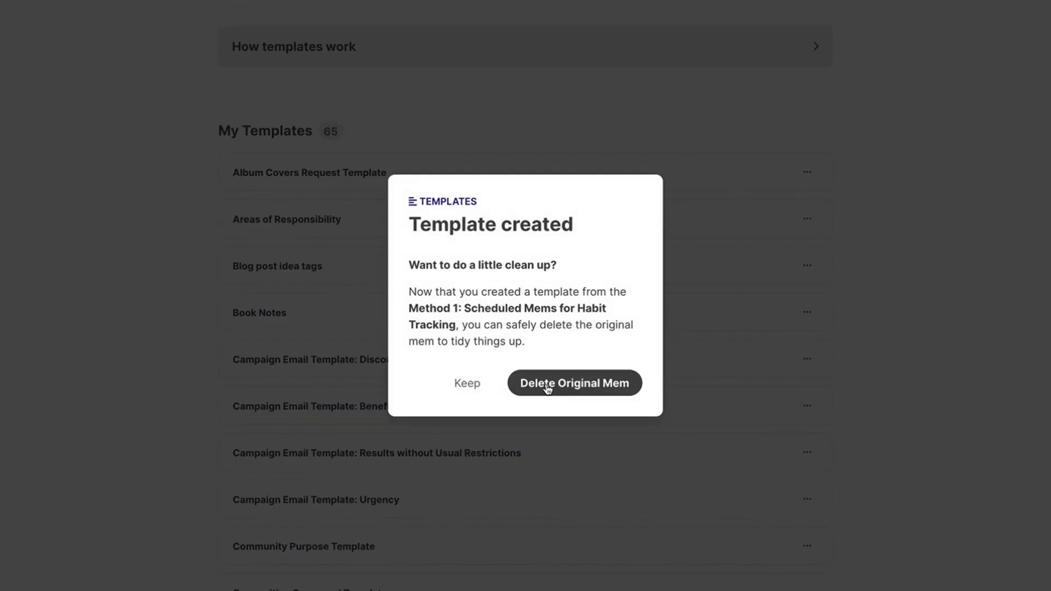
pyautogui.click(547, 385)
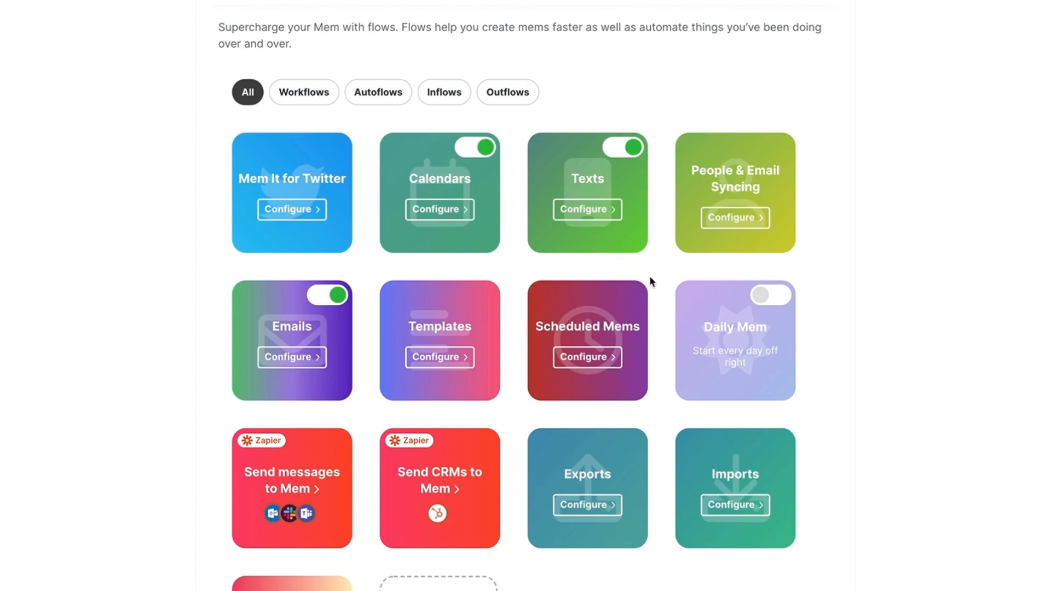
# Start a new scheduled mem from the Scheduled Mems flow and label it "Daily Habit Tracker".
pyautogui.click(594, 361)
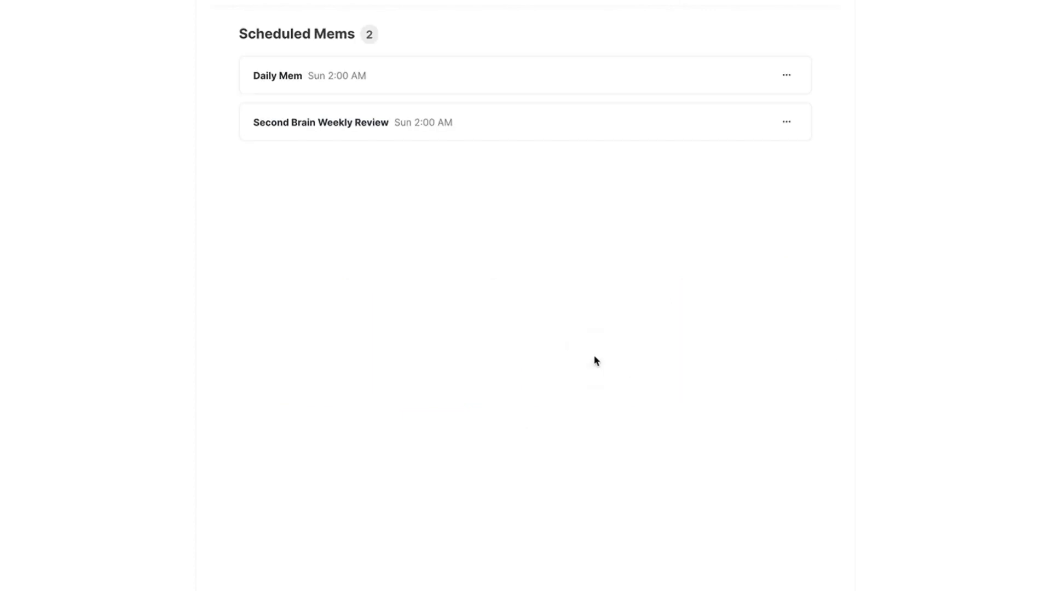
pyautogui.click(749, 3)
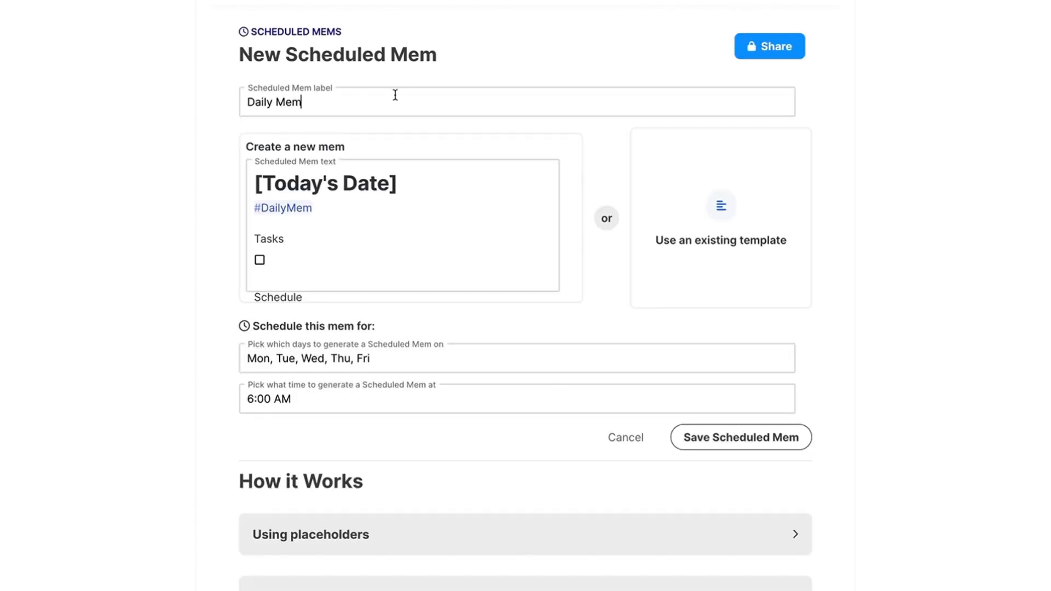
pyautogui.click(392, 96)
pyautogui.press('BackSpace')
pyautogui.press('BackSpace')
pyautogui.press('BackSpace')
pyautogui.write('Habit Tracker')
# Clear the default tag, Tasks and Schedule sections from the scheduled mem text and extend the heading to "[Today's Date] Habit Tracker".
pyautogui.click(353, 220)
pyautogui.click(351, 212)
pyautogui.hotkey('ctrl', 'BackSpace')
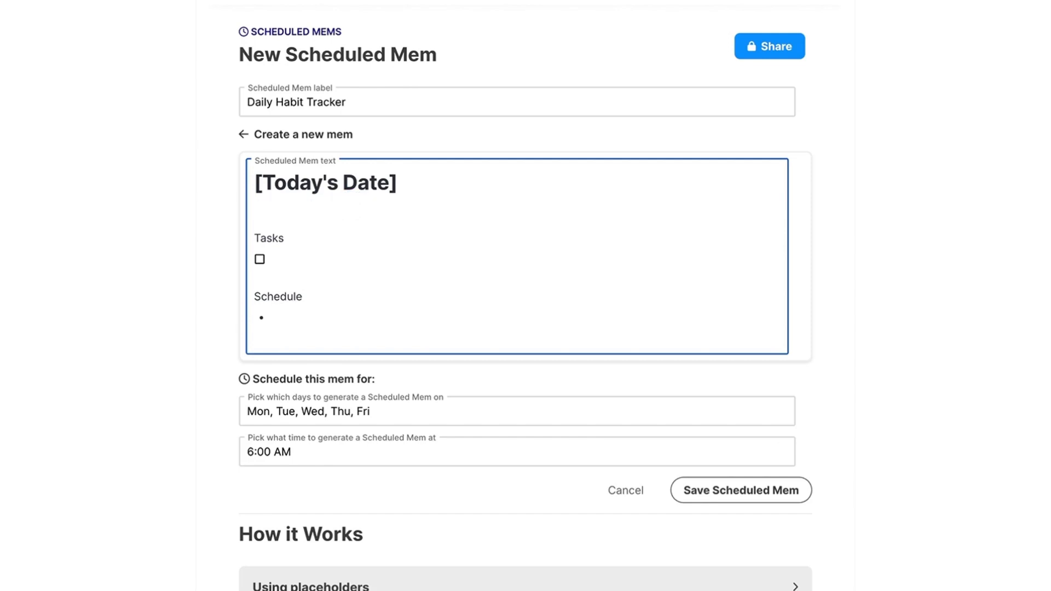
pyautogui.moveTo(277, 337); pyautogui.dragTo(256, 202)
pyautogui.press('BackSpace')
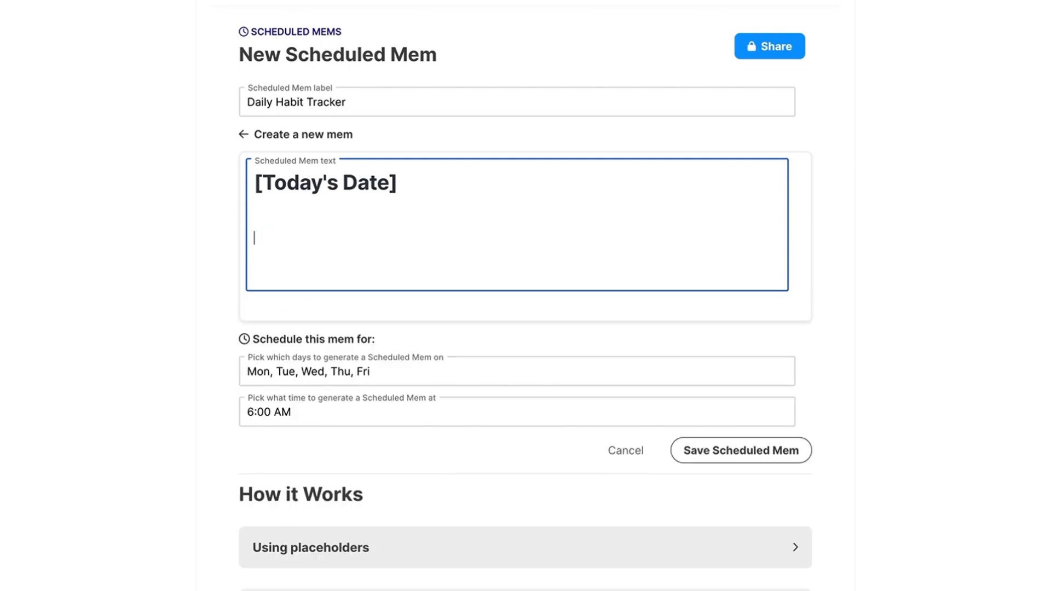
pyautogui.press('BackSpace')
pyautogui.write('Habit Tracker')
pyautogui.press('Return')
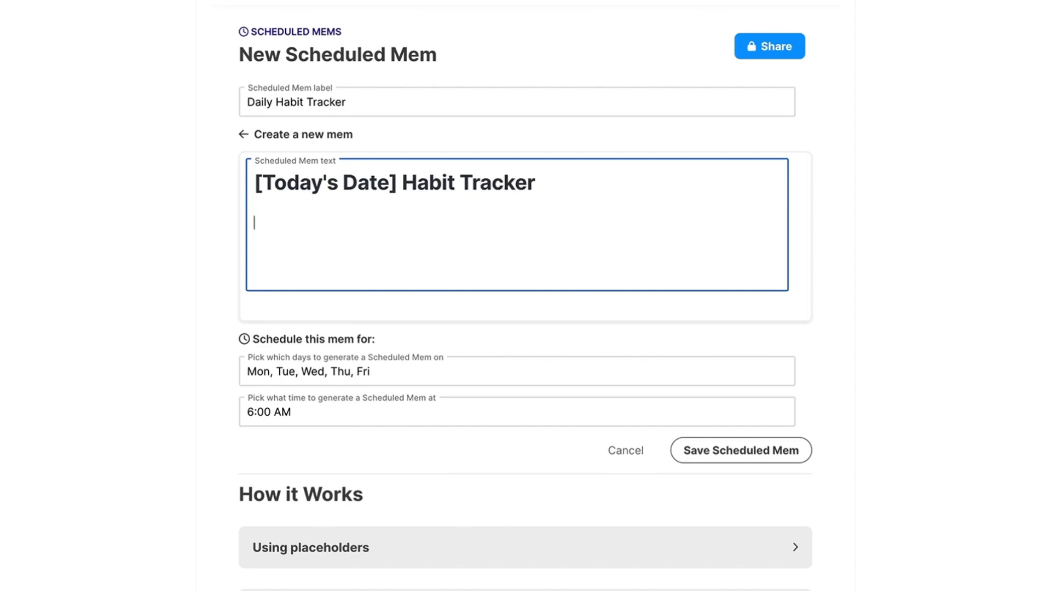
# Add checklist items "Read for 30 mins", "Write 500 Words", "Meditate for 20 mins" and "call an old friend", and save the scheduled mem.
pyautogui.write('[] Reade')
pyautogui.write('for 30 min')
pyautogui.write('s')
pyautogui.press('Return')
pyautogui.write('Write 500 Words')
pyautogui.press('Return')
pyautogui.write('Me')
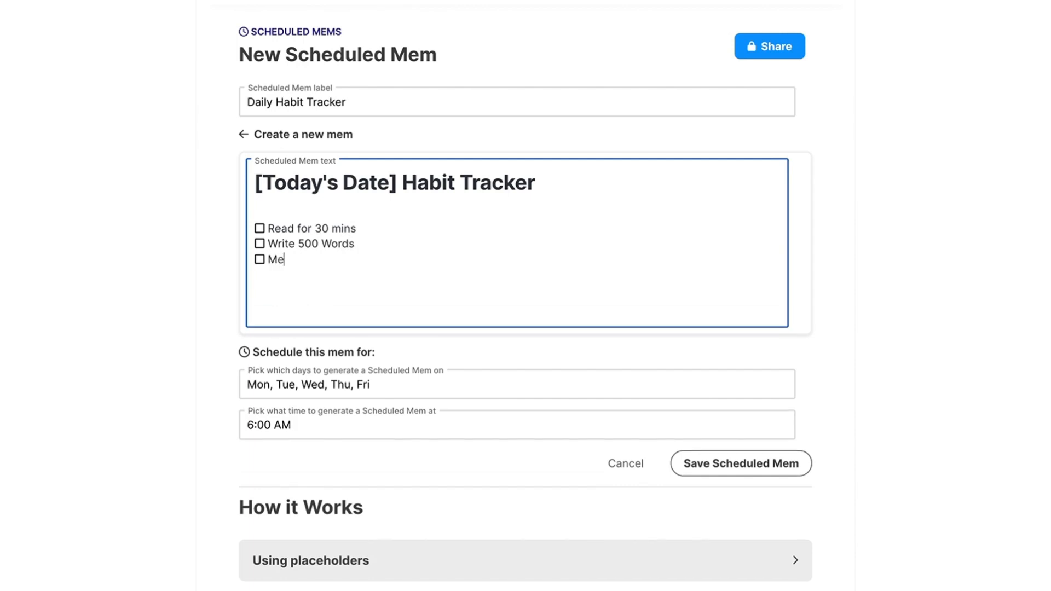
pyautogui.write('ditate for 20 mins')
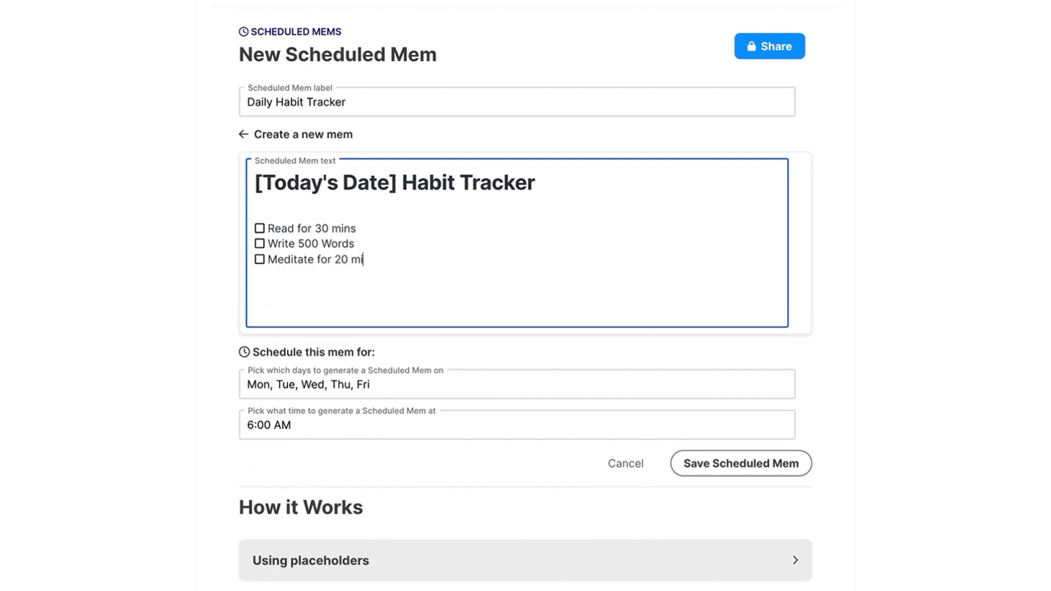
pyautogui.press('Return')
pyautogui.write('call an old friend')
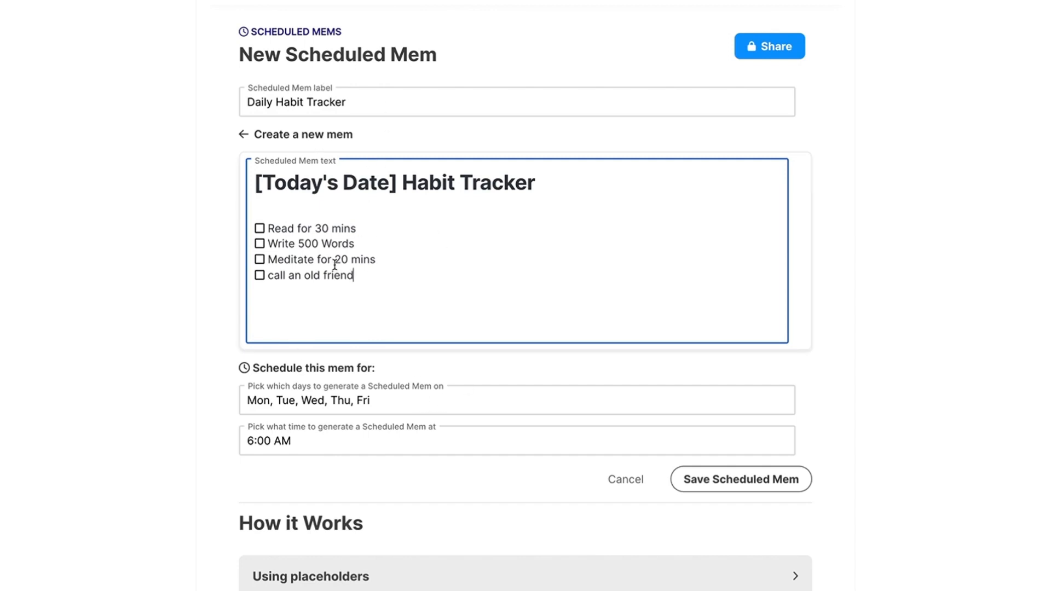
pyautogui.click(730, 479)
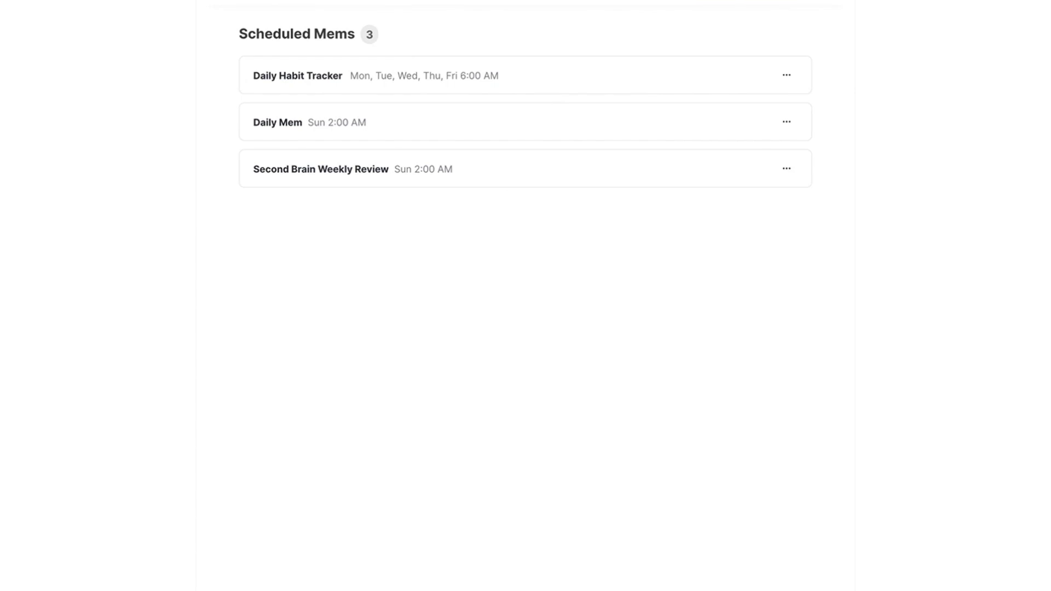
# Go back to the Method 1 mem, open "Method 2: Snooze Method for Habit Tracking" from its related mems and close Method 1.
pyautogui.press('super+k')
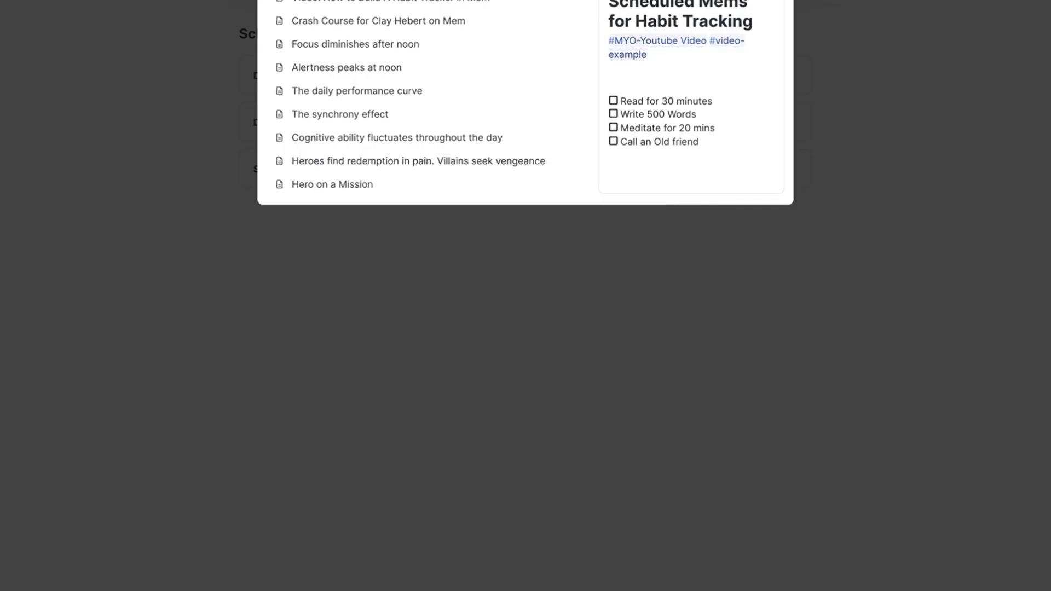
pyautogui.press('Return')
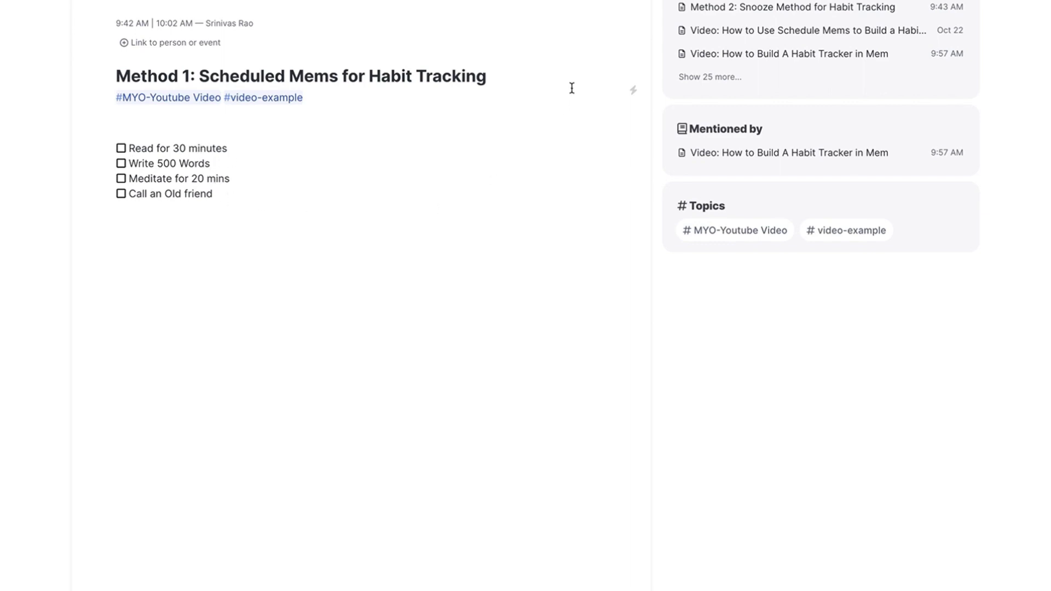
pyautogui.click(741, 8)
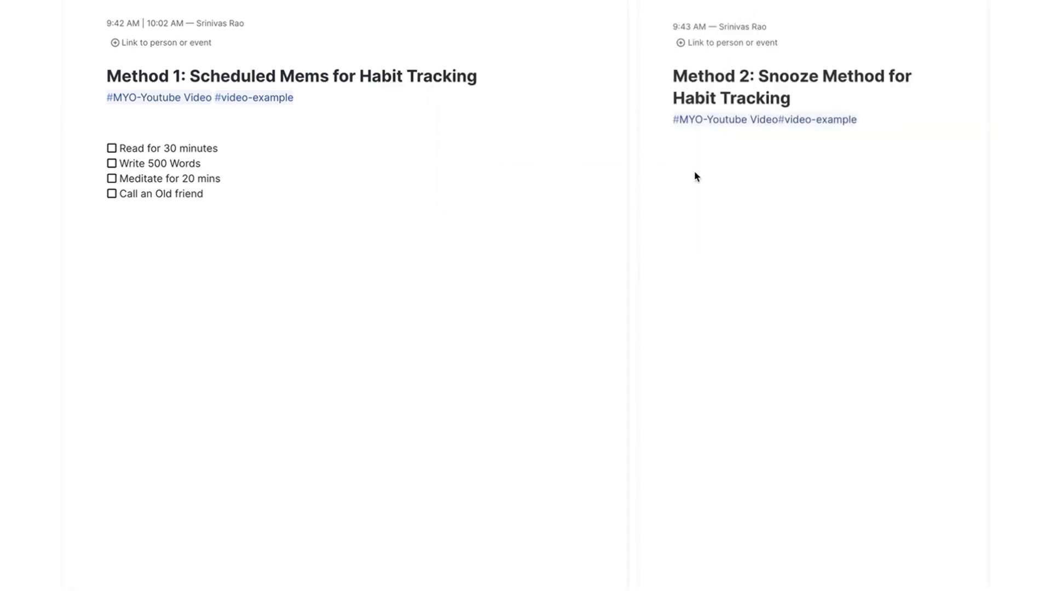
pyautogui.click(604, 1)
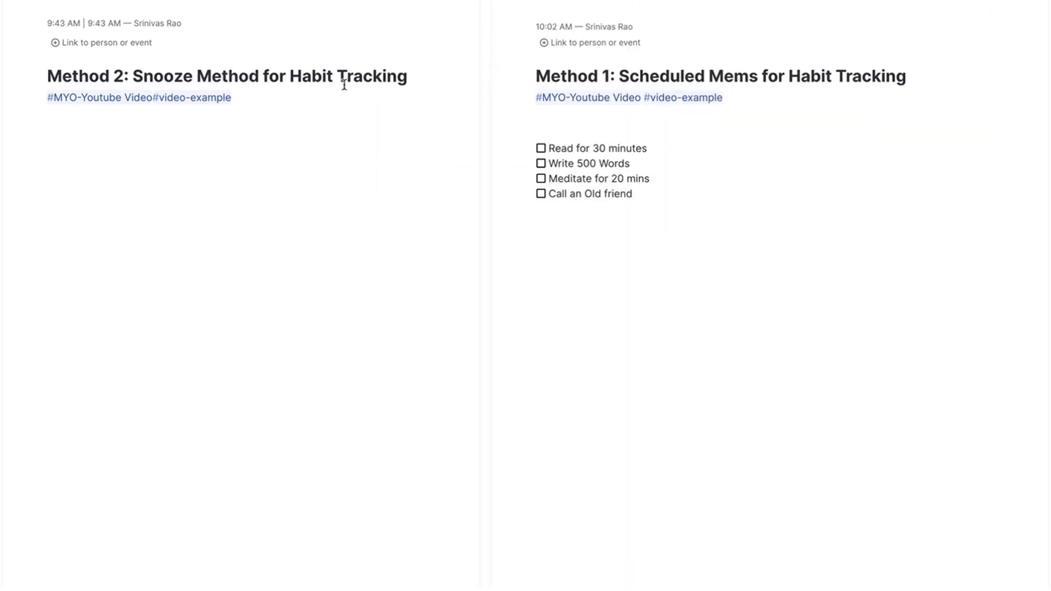
pyautogui.click(1034, 0)
# Insert the "Method 1: Scheduled Mems for Habit Tracking" template below the tags of the Method 2 mem.
pyautogui.click(287, 178)
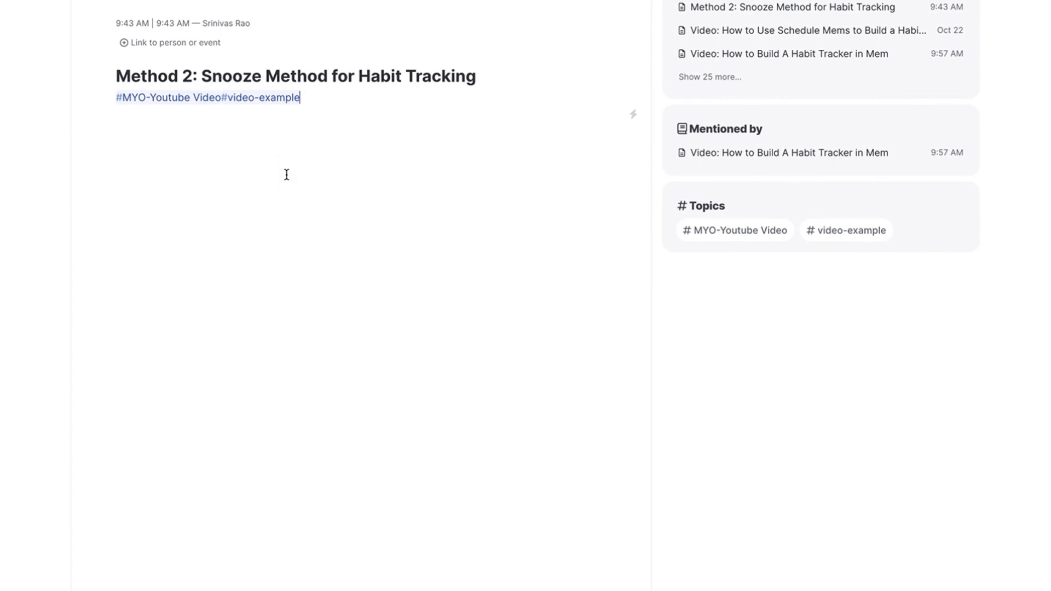
pyautogui.press('Return')
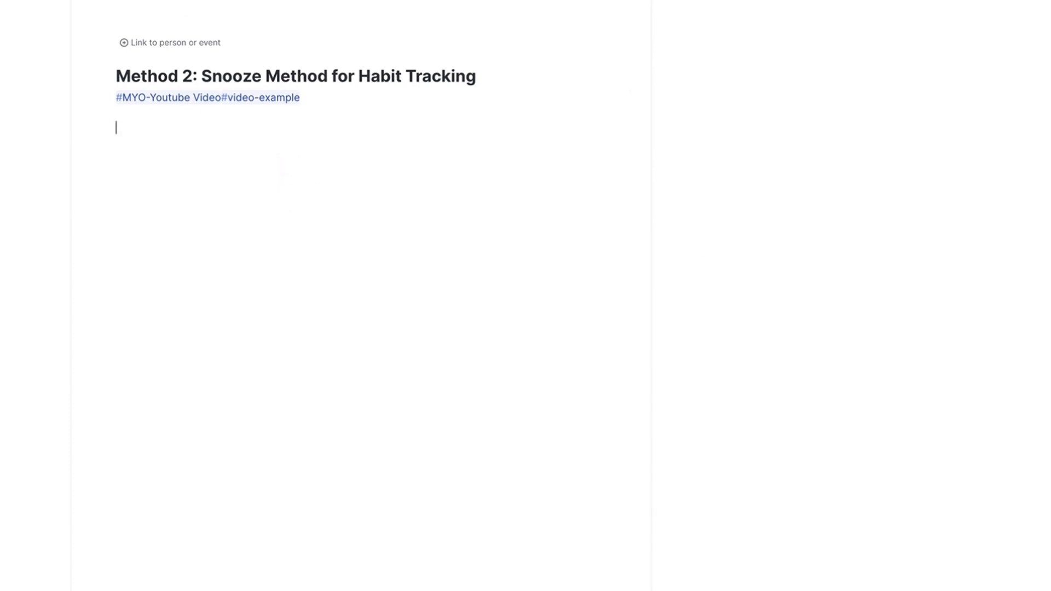
pyautogui.write('/')
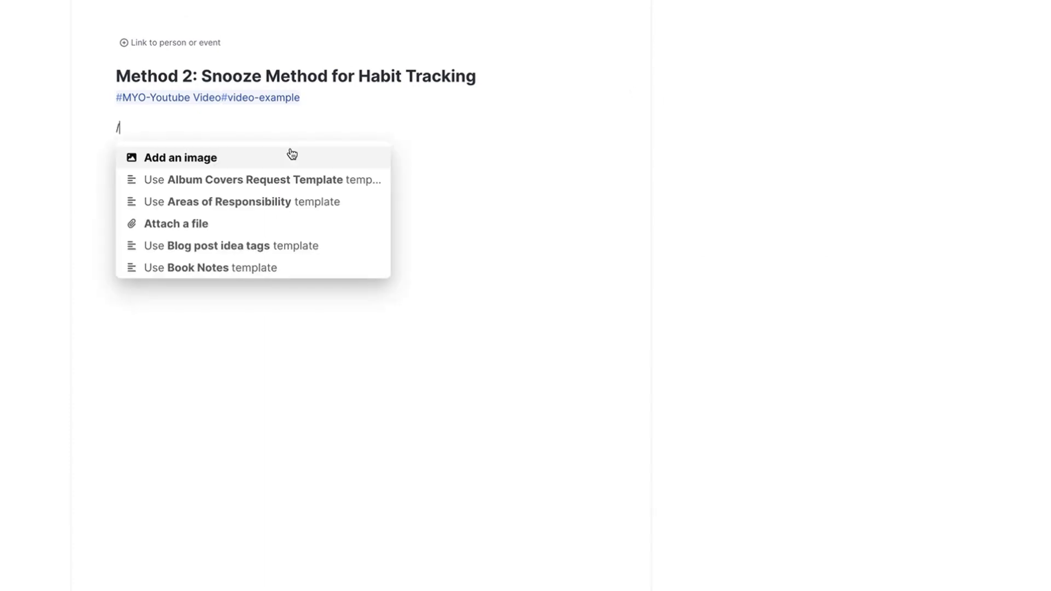
pyautogui.write('habi')
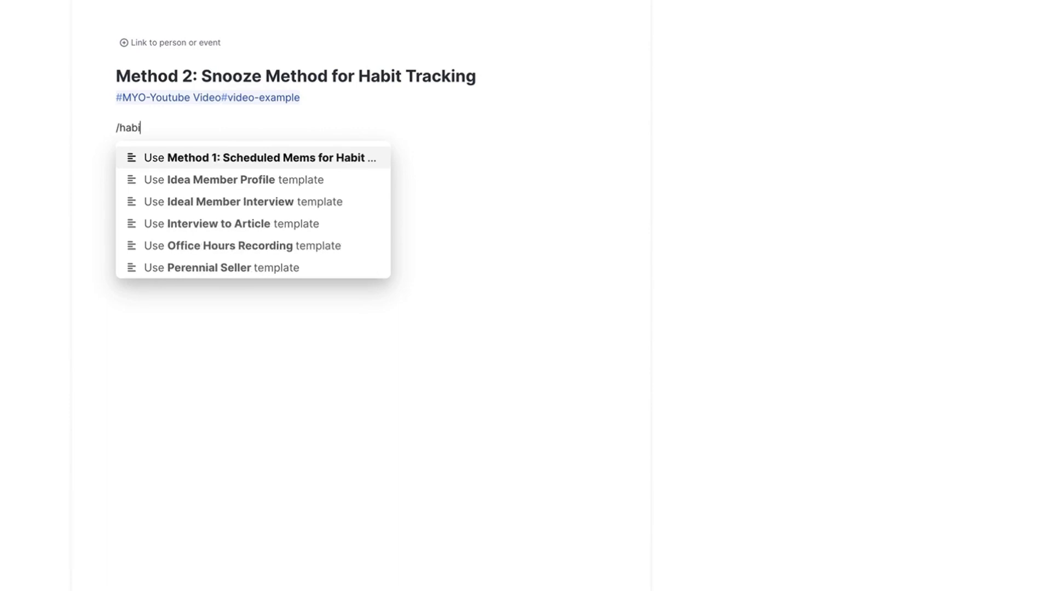
pyautogui.press('Return')
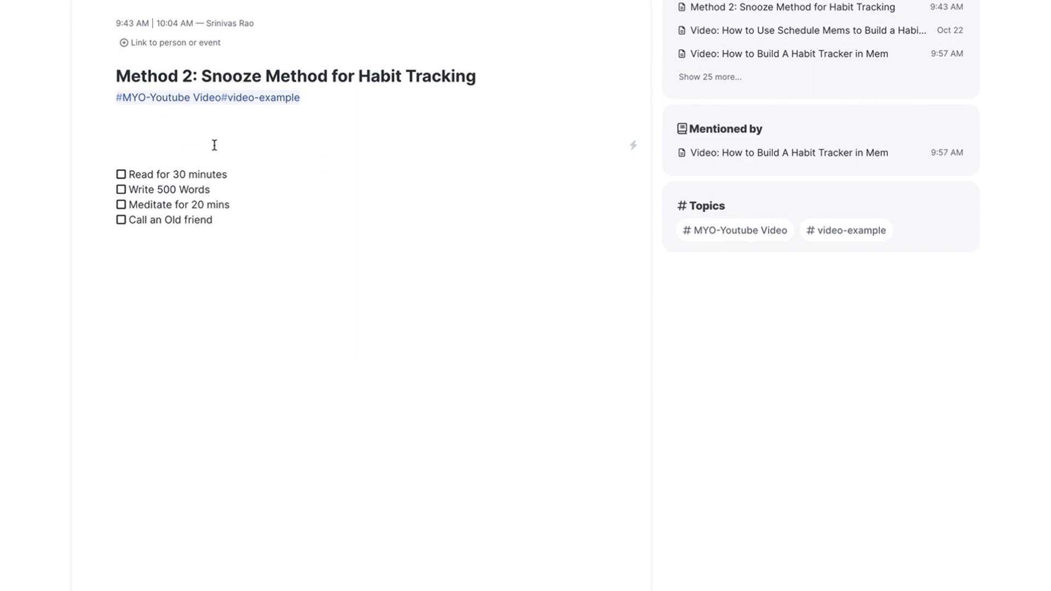
# Insert today's date, November 2, 2022, as a heading above the checklist.
pyautogui.write('/date')
pyautogui.press('Return')
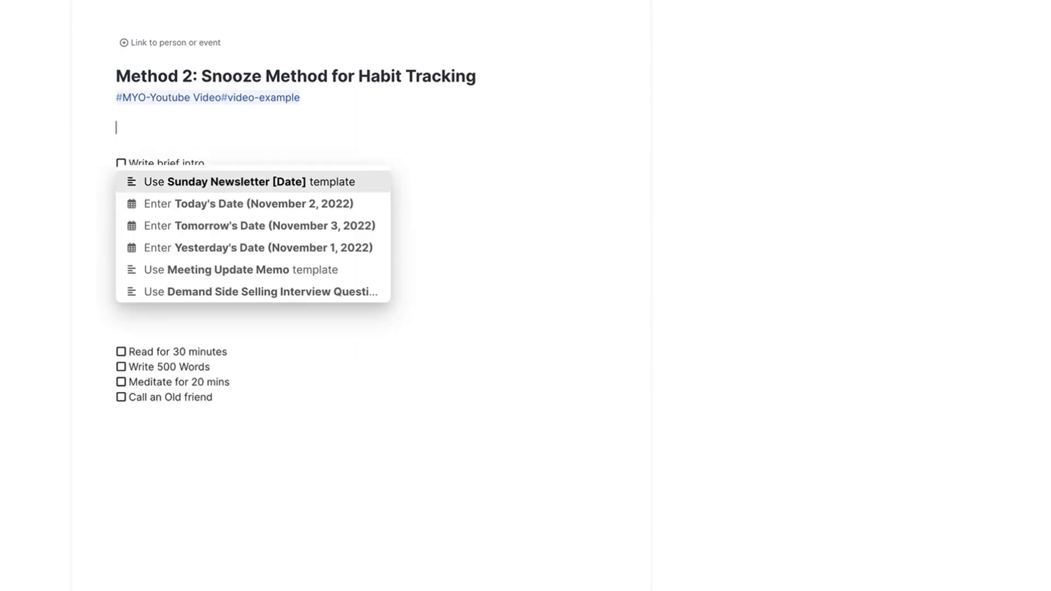
pyautogui.hotkey('ctrl', 'z')
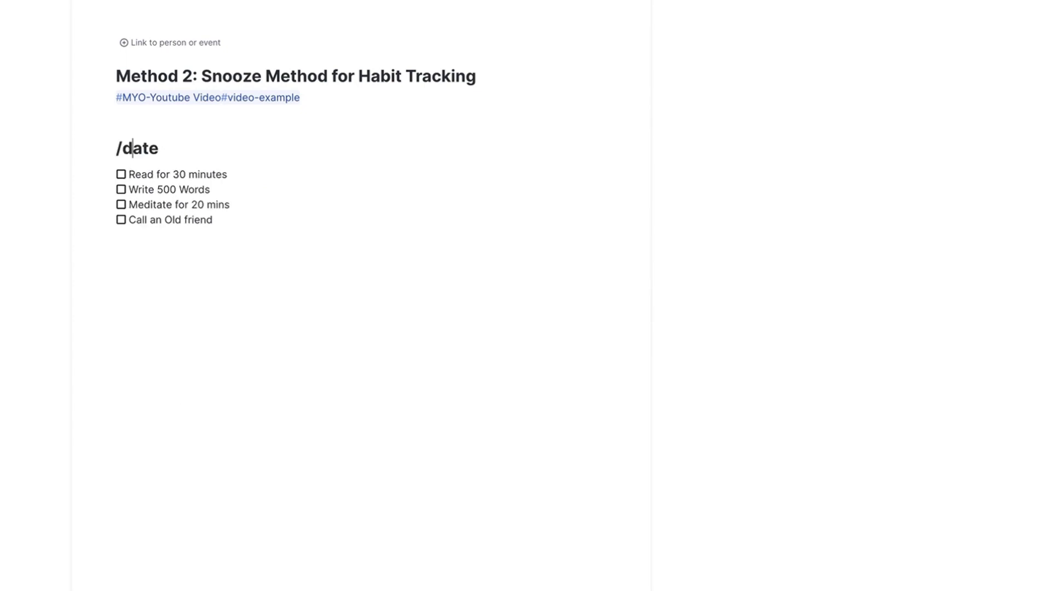
pyautogui.press('Right')
pyautogui.press('Right')
pyautogui.press('Right')
pyautogui.press('Down')
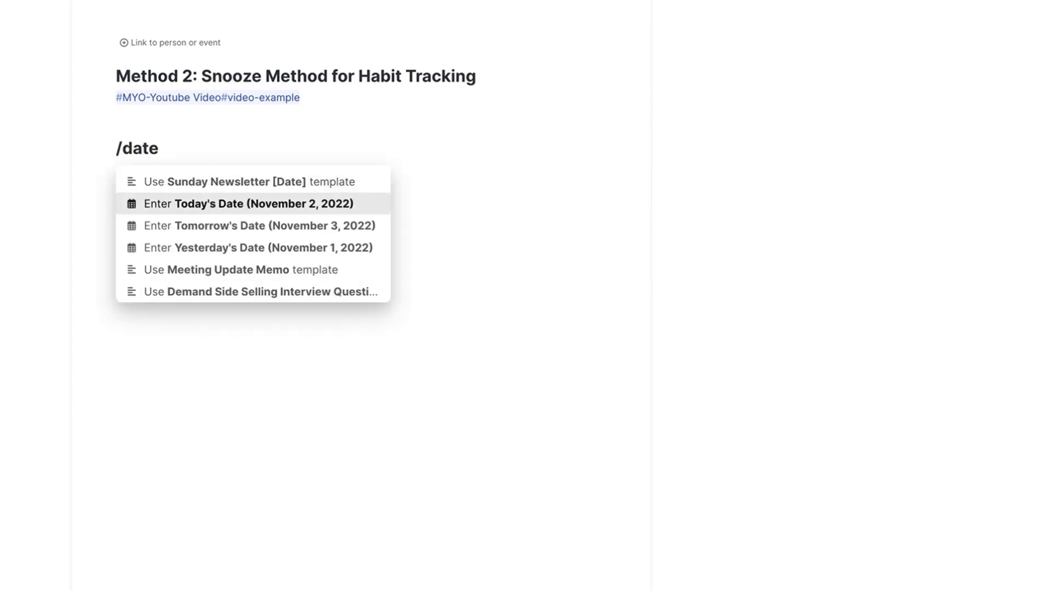
pyautogui.press('Return')
pyautogui.press('Down')
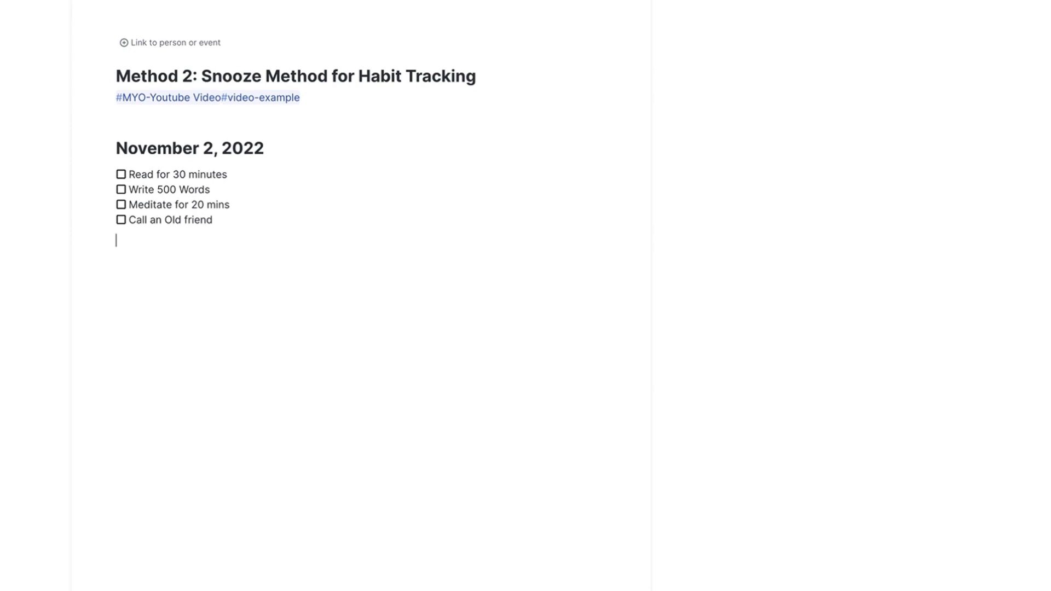
# Remove the MYO-Youtube Video and video-example tags below the title and snooze the mem.
pyautogui.press('Up')
pyautogui.press('Up')
pyautogui.press('Up')
pyautogui.press('BackSpace')
pyautogui.press('BackSpace')
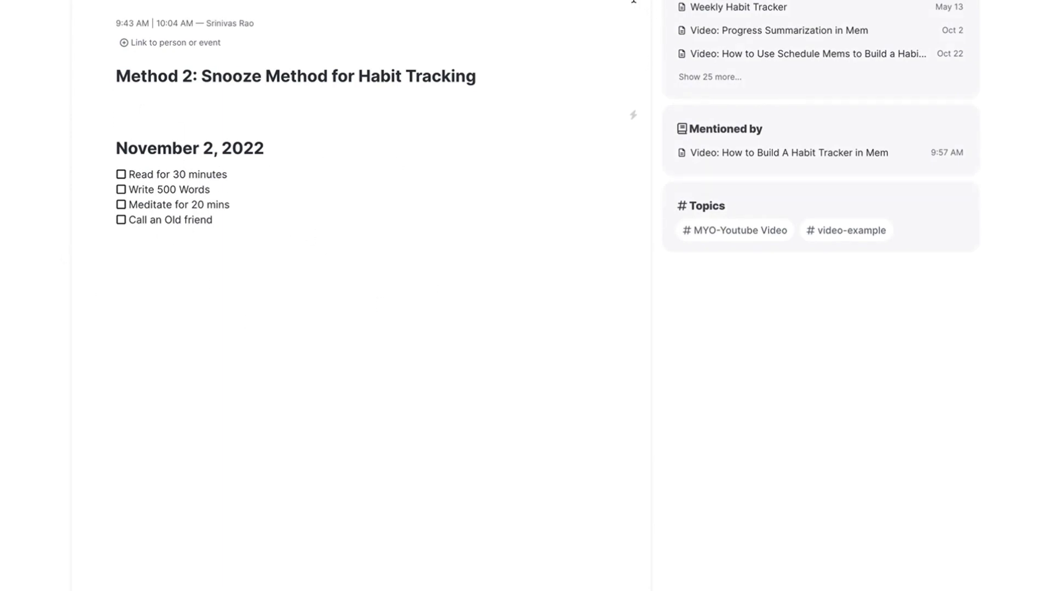
pyautogui.click(580, 1)
pyautogui.click(520, 7)
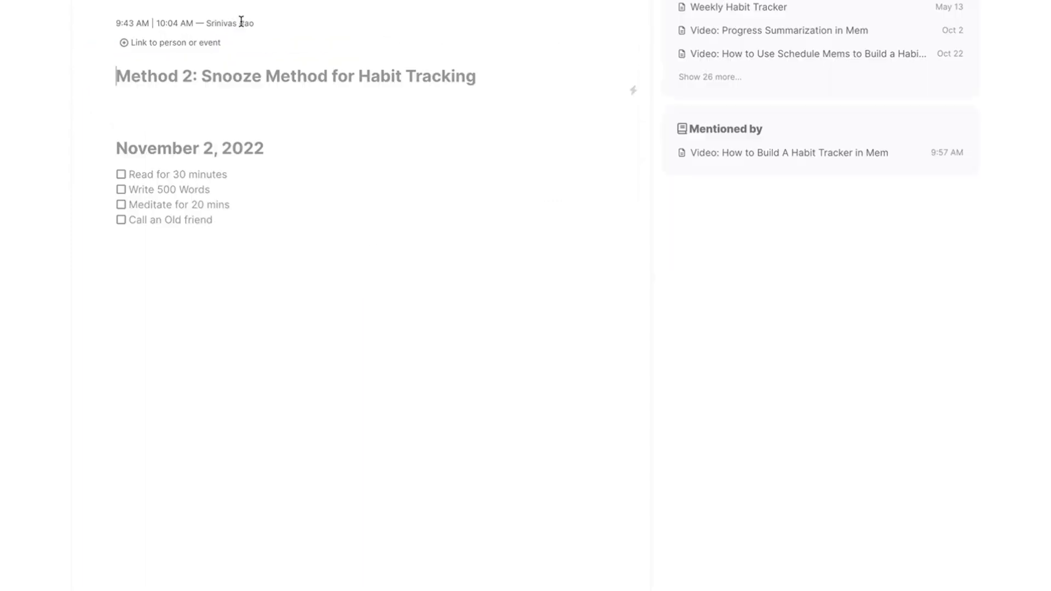
# Tick off all four habits in the November 2, 2022 checklist.
pyautogui.click(121, 174)
pyautogui.click(121, 189)
pyautogui.click(121, 204)
pyautogui.click(121, 220)
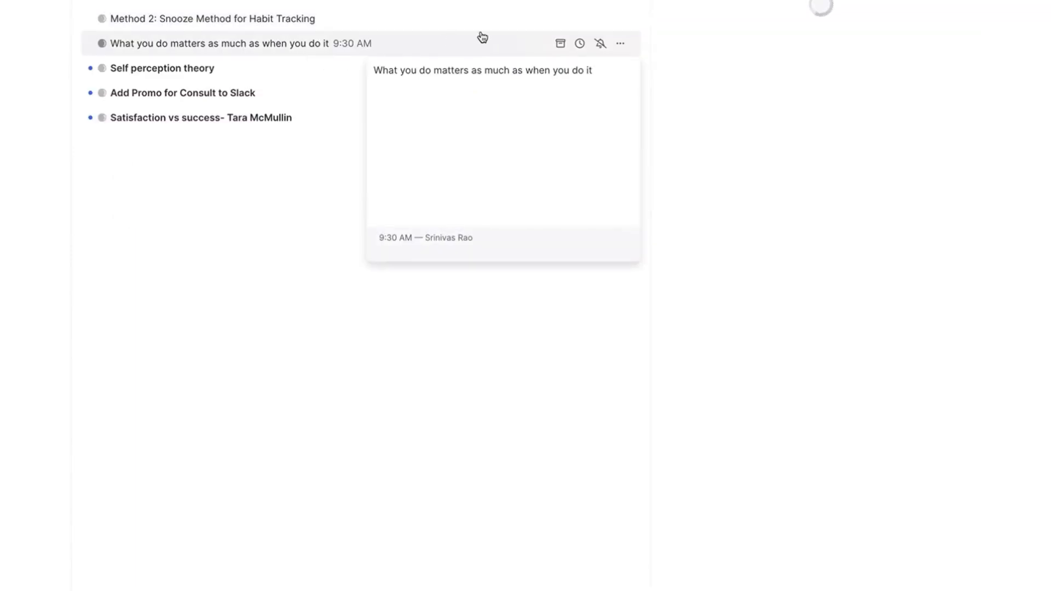
# Snooze the Method 2: Snooze Method for Habit Tracking mem until tomorrow, Thu, Nov 3 at 8:00 AM.
pyautogui.moveTo(541, 26)
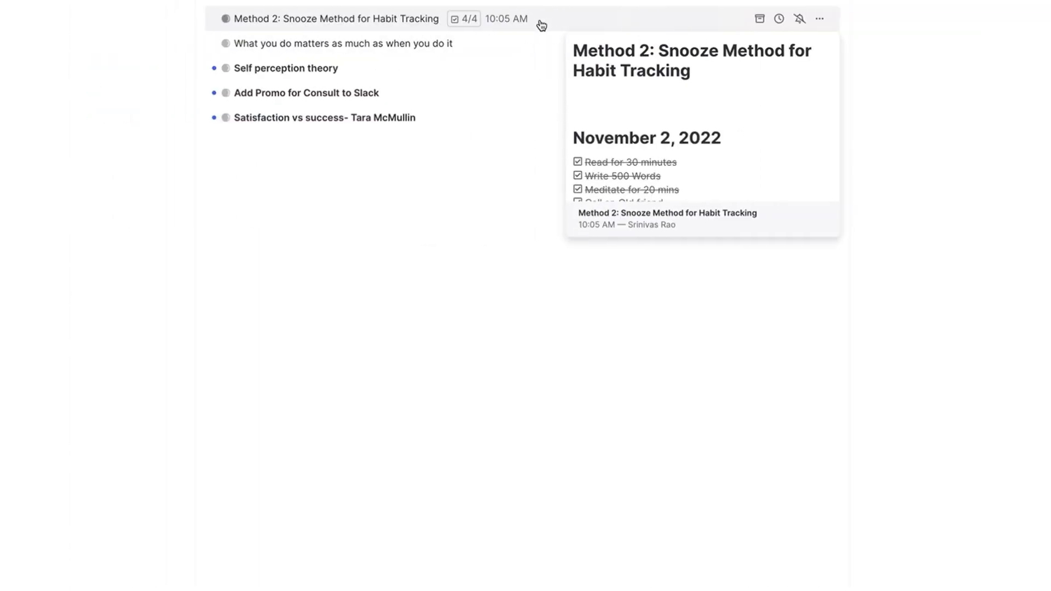
pyautogui.press('s')
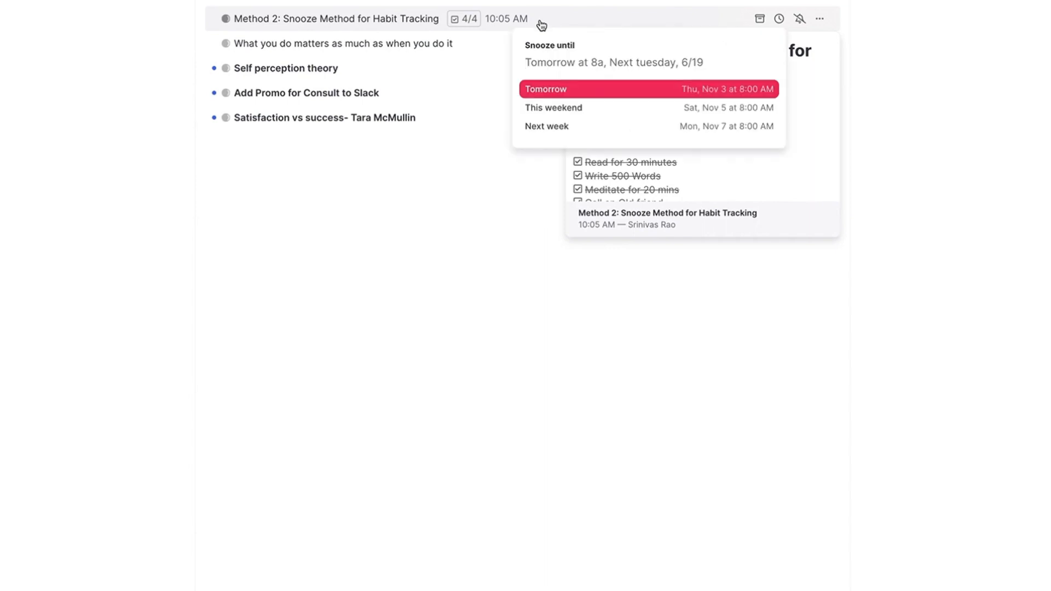
pyautogui.press('Return')
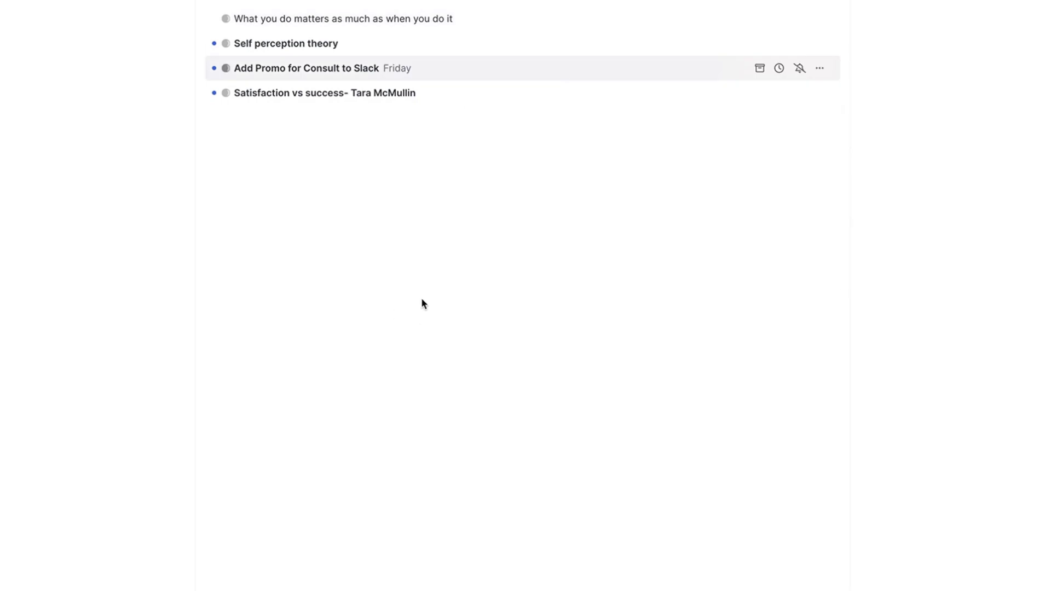
# Reopen the Method 2: Snooze Method for Habit Tracking mem through the quick search.
pyautogui.press('Up')
pyautogui.press('Up')
pyautogui.press('super+k')
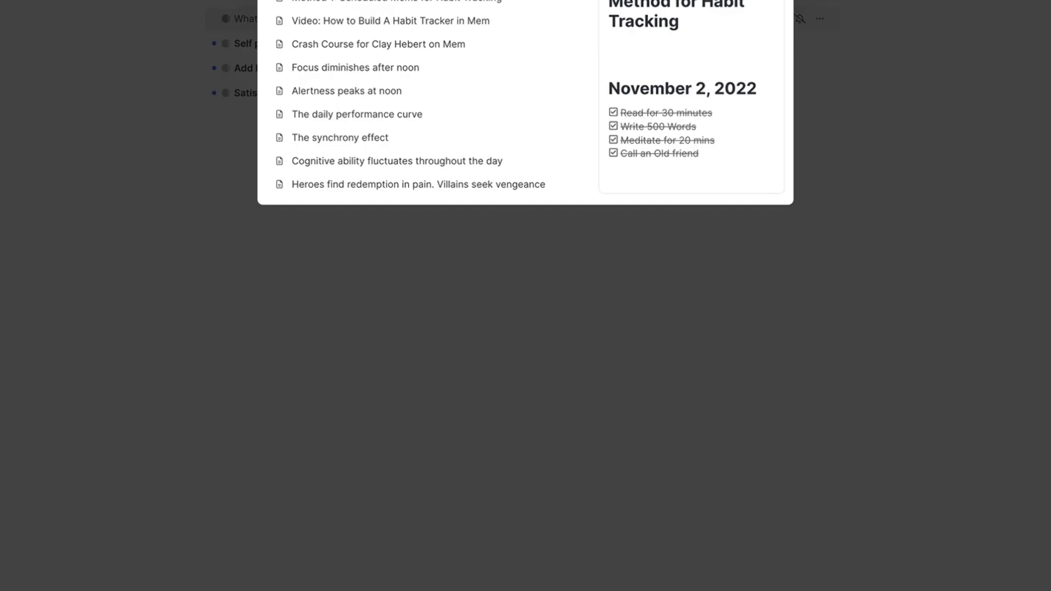
pyautogui.press('Return')
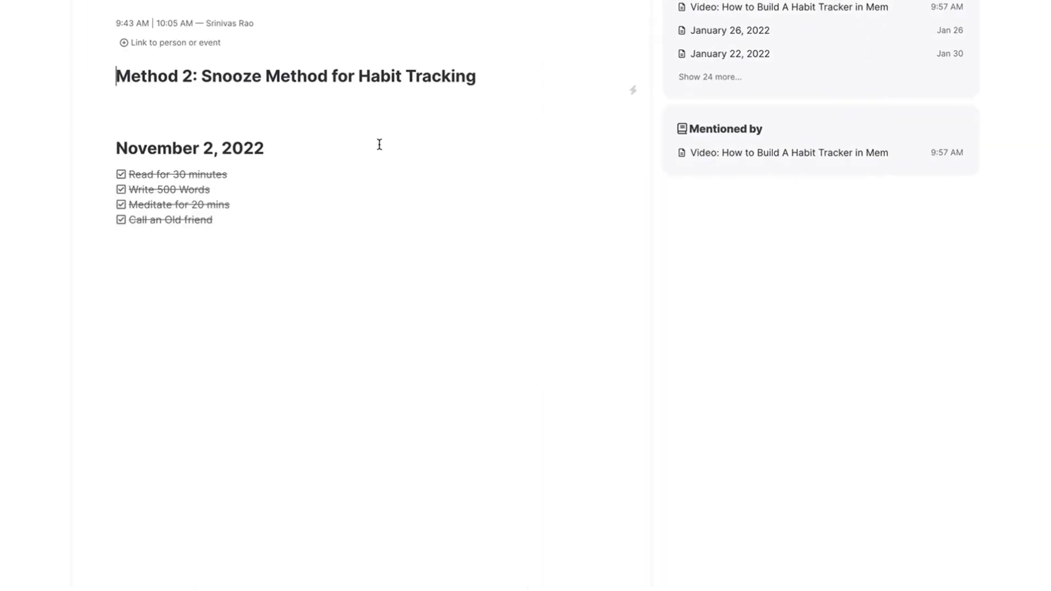
# Insert today's date, November 2, 2022, on a new line below the ticked-off habit checklist.
pyautogui.click(208, 259)
pyautogui.write('/date')
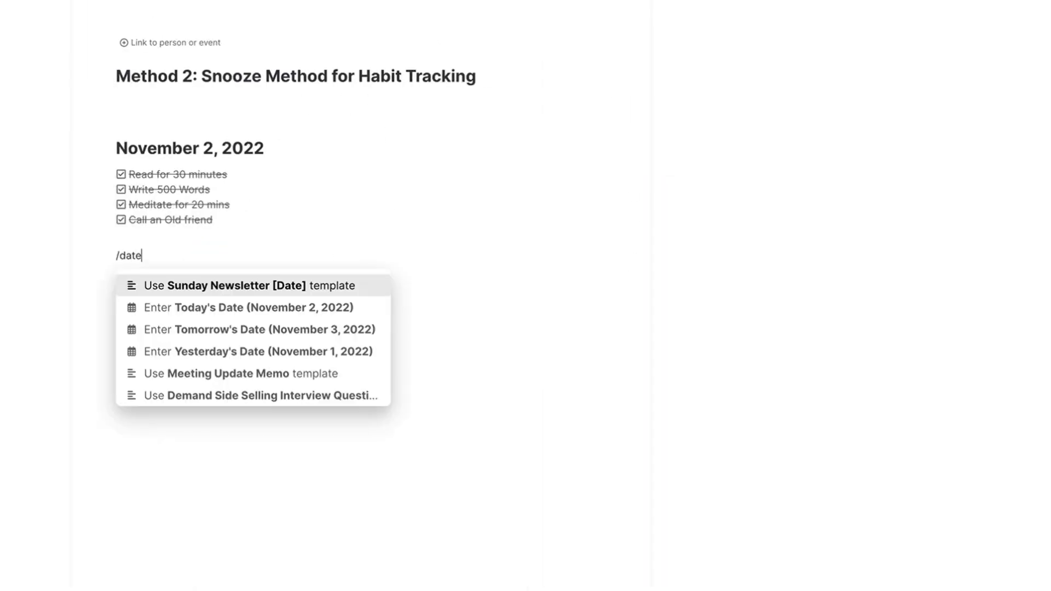
pyautogui.press('Down')
pyautogui.press('Return')
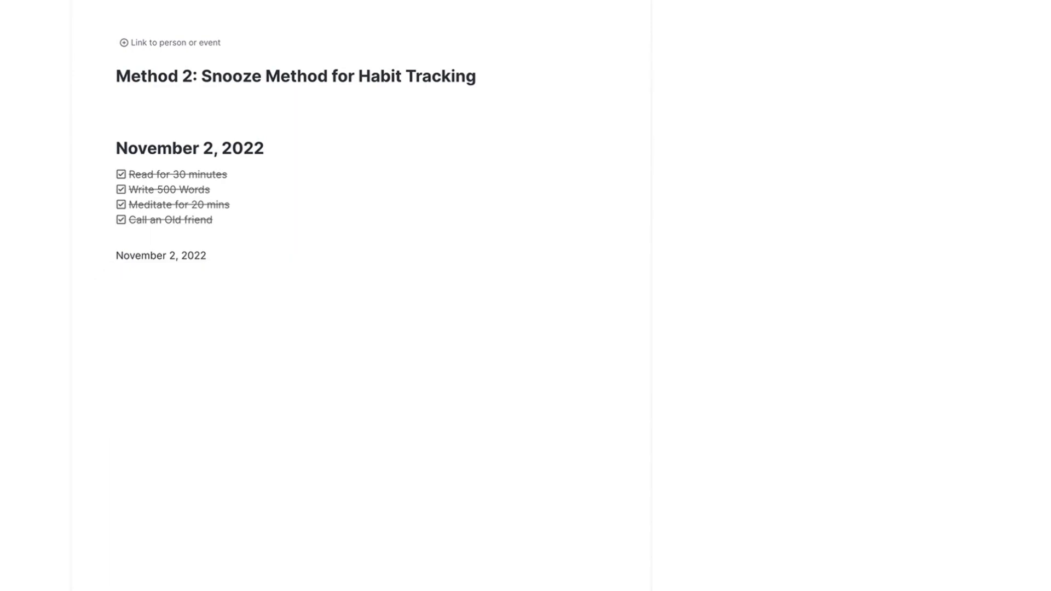
# Insert the "Method 1: Scheduled Mems for Habit Tracking" template below the second November 2, 2022 date.
pyautogui.press('Return')
pyautogui.write('/te')
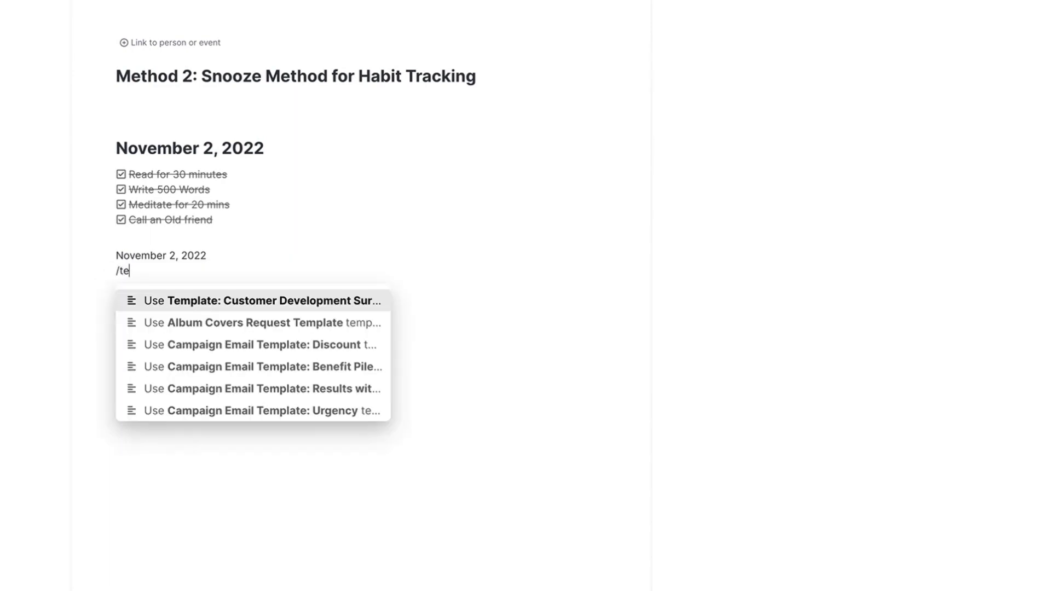
pyautogui.write('o')
pyautogui.press('BackSpace')
pyautogui.press('BackSpace')
pyautogui.write('hab')
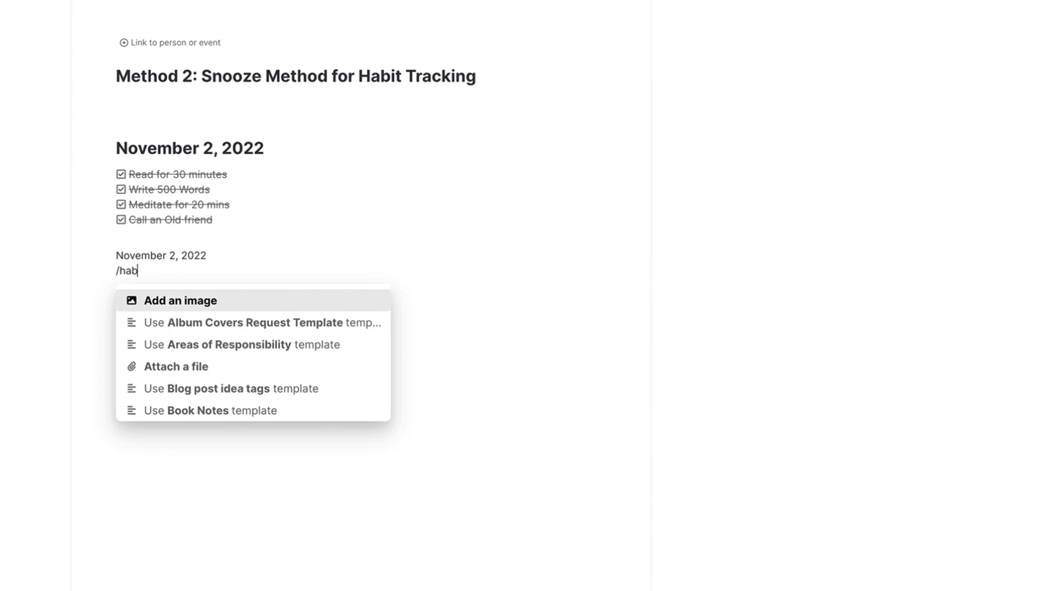
pyautogui.write('it')
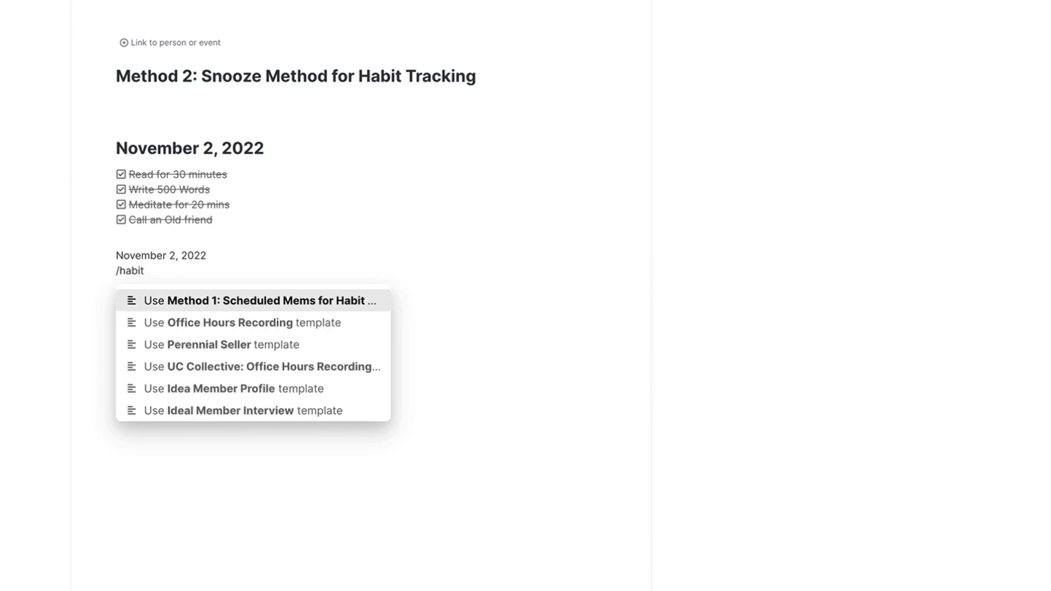
pyautogui.press('Return')
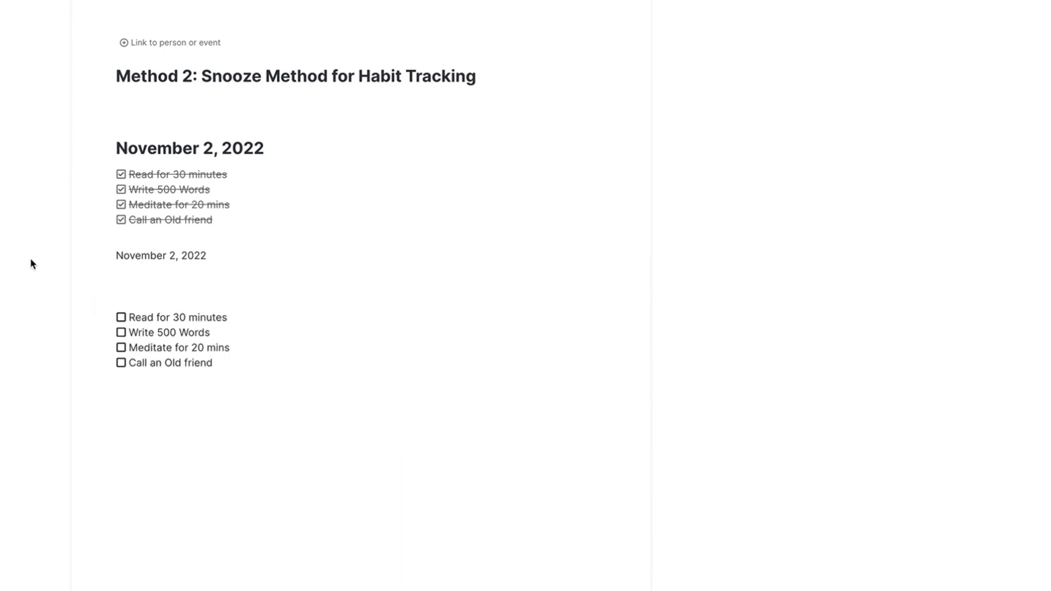